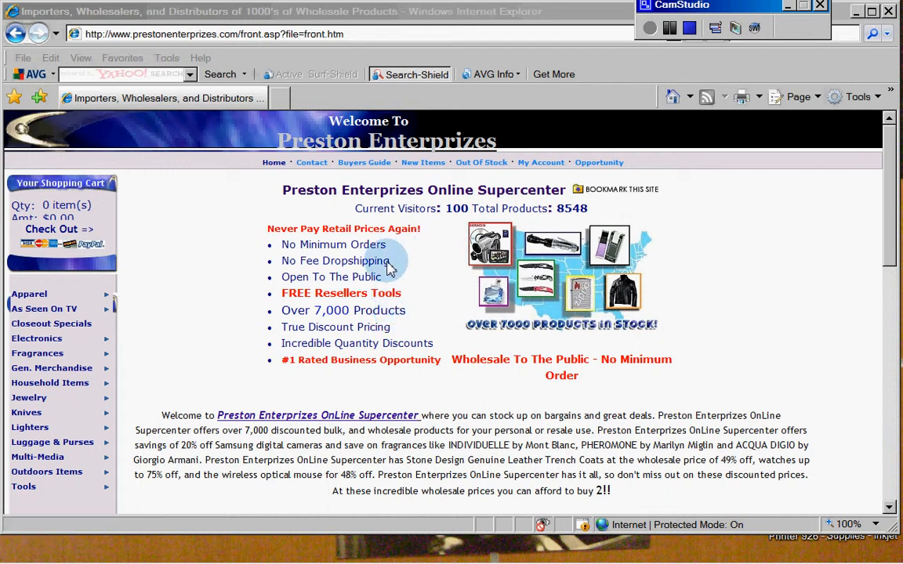
Bring up the FREE Marketing Tools popup and enlarge it to show the price list form
click(373, 302)
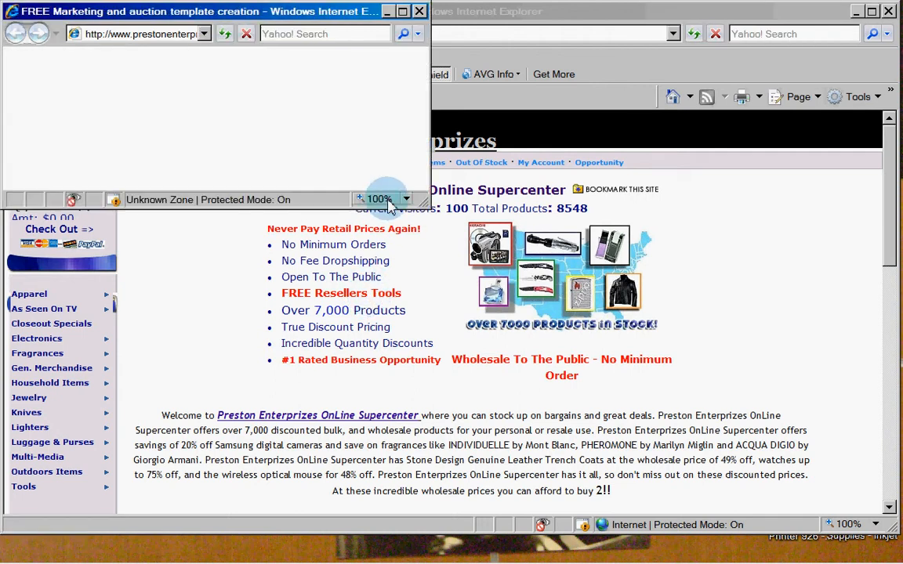
drag(429, 212, 802, 506)
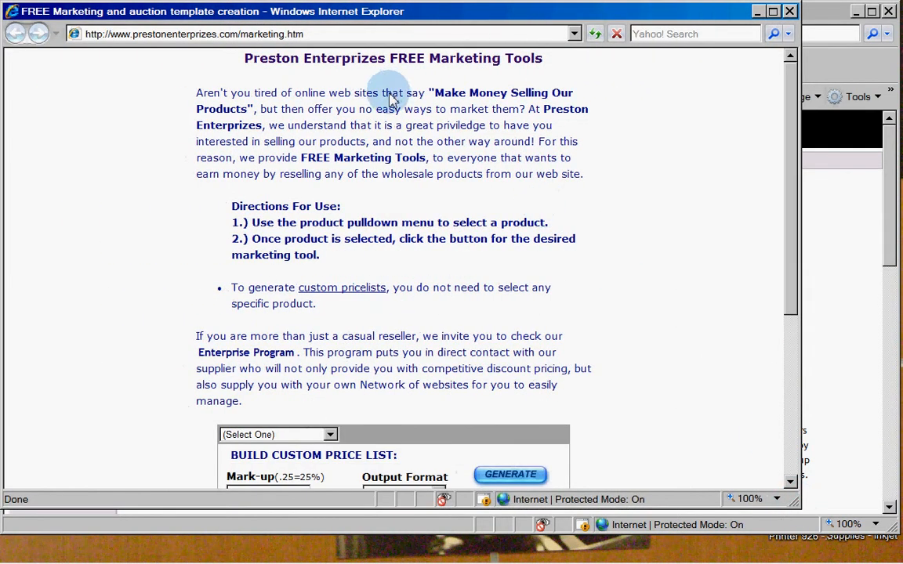
scroll(705, 243, down, 1)
scroll(745, 259, down, 3)
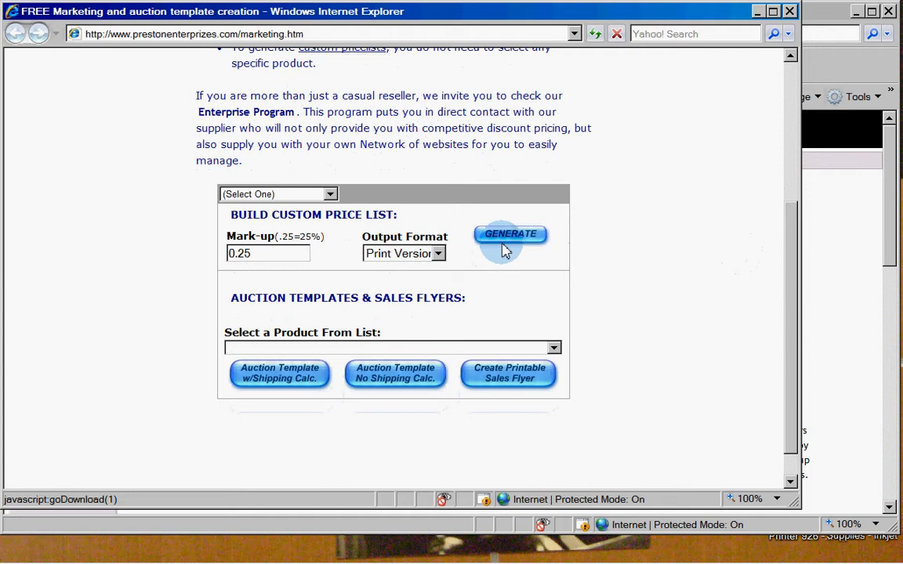
Set the price list location to Dallas, TX and the mark-up to 0.75
click(330, 195)
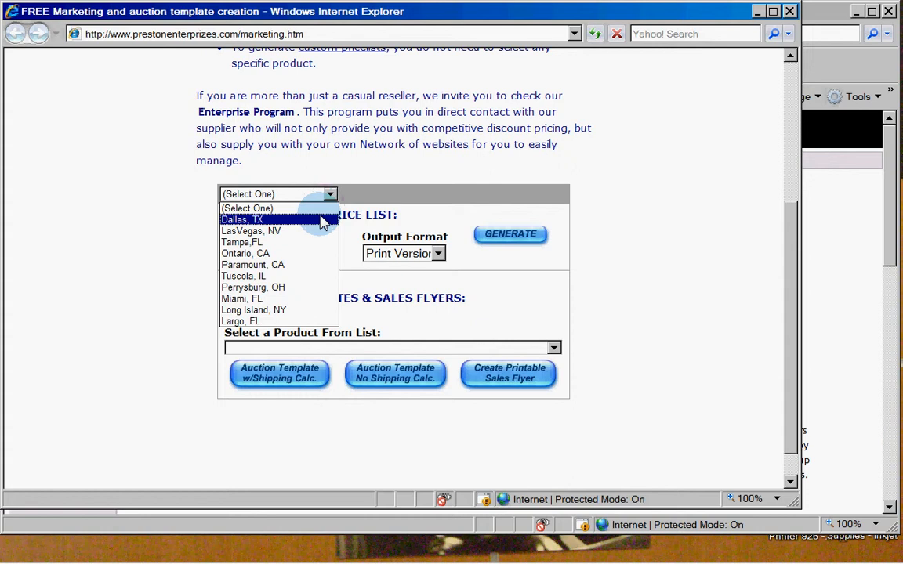
click(321, 221)
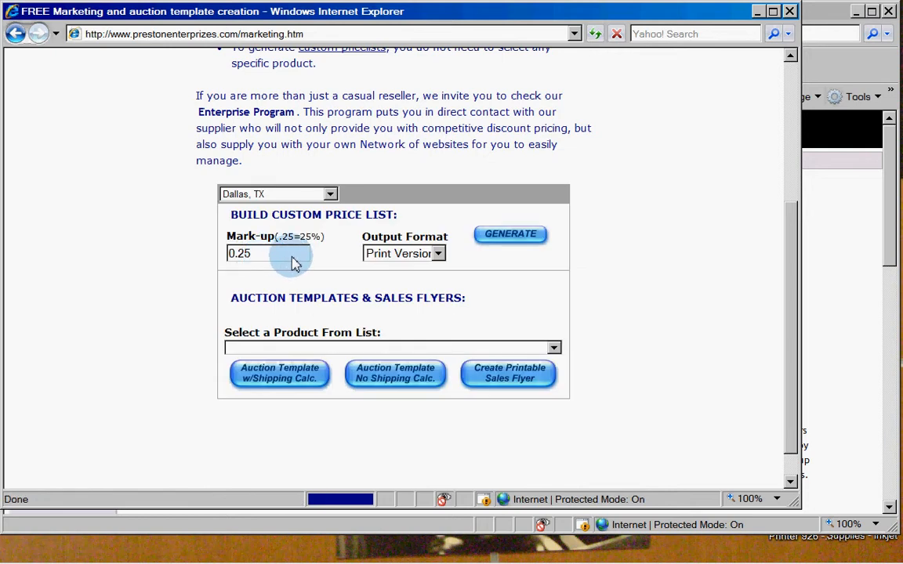
click(267, 254)
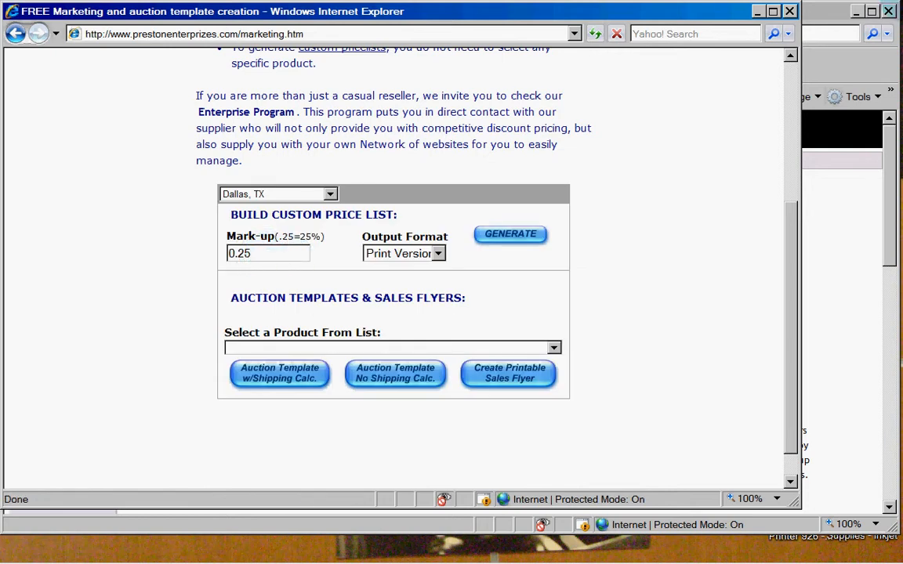
key(BackSpace)
key(BackSpace)
key(Down)
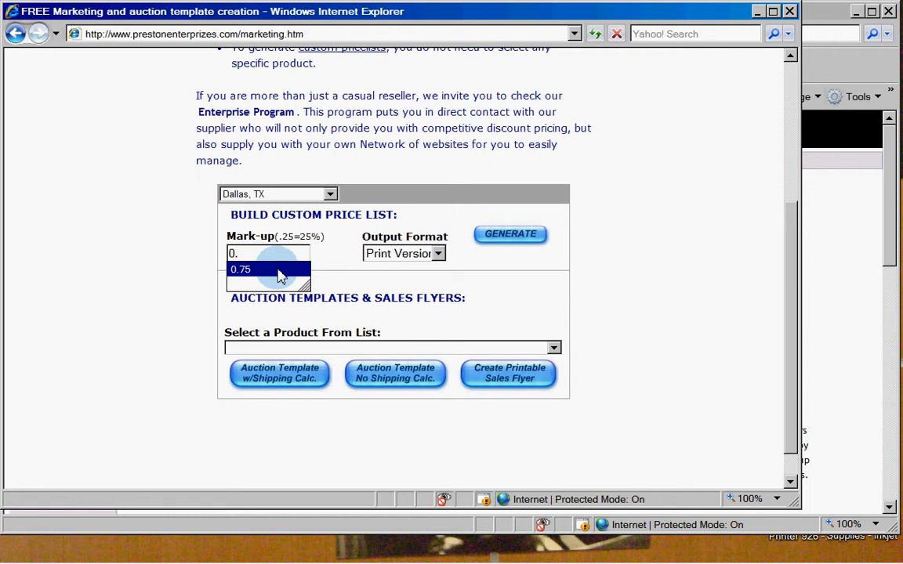
click(280, 270)
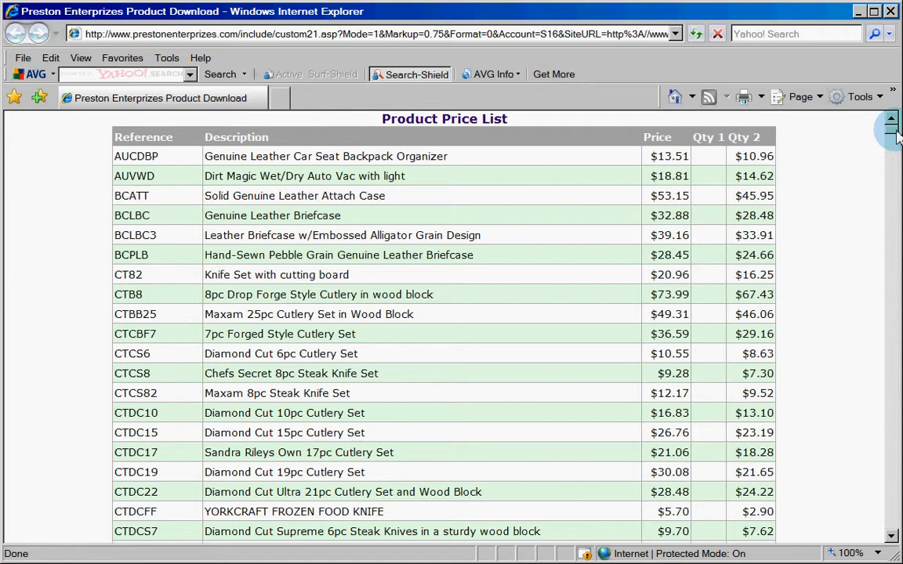
mouse_move(893, 129)
mouse_down()
mouse_move(872, 453)
mouse_move(892, 119)
mouse_up()
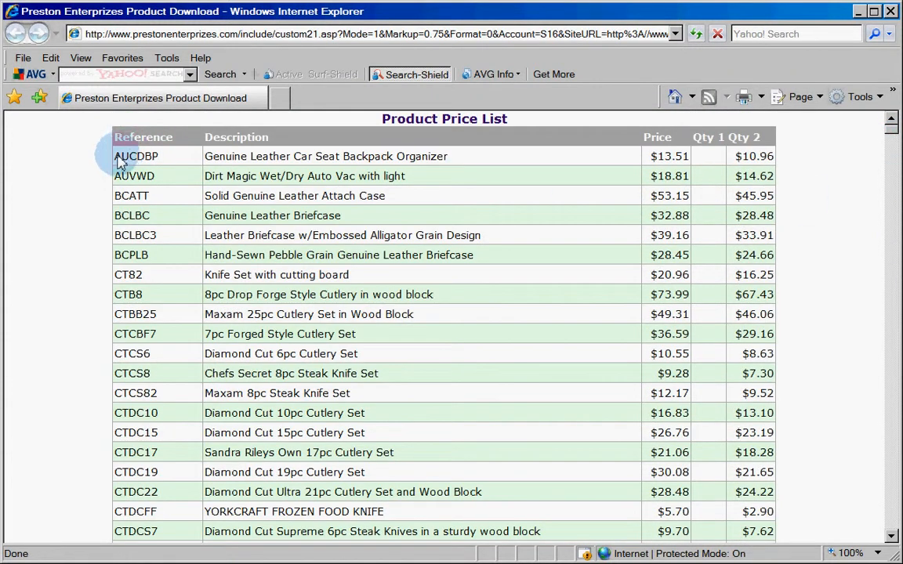
Copy the first price-list row, AUCDBP Genuine Leather Car Seat Backpack Organizer
mouse_move(116, 156)
mouse_down()
mouse_move(704, 166)
mouse_move(752, 156)
mouse_up()
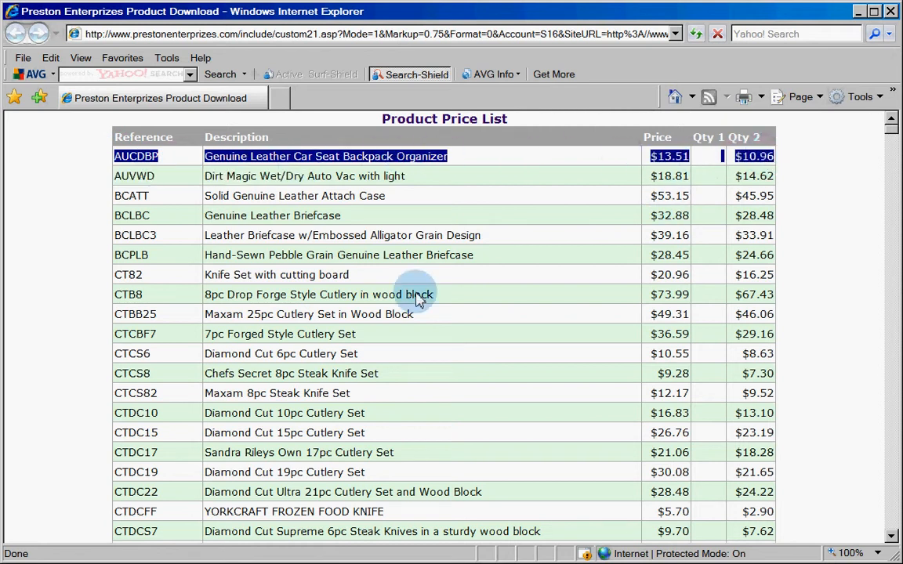
right_click(380, 161)
click(401, 180)
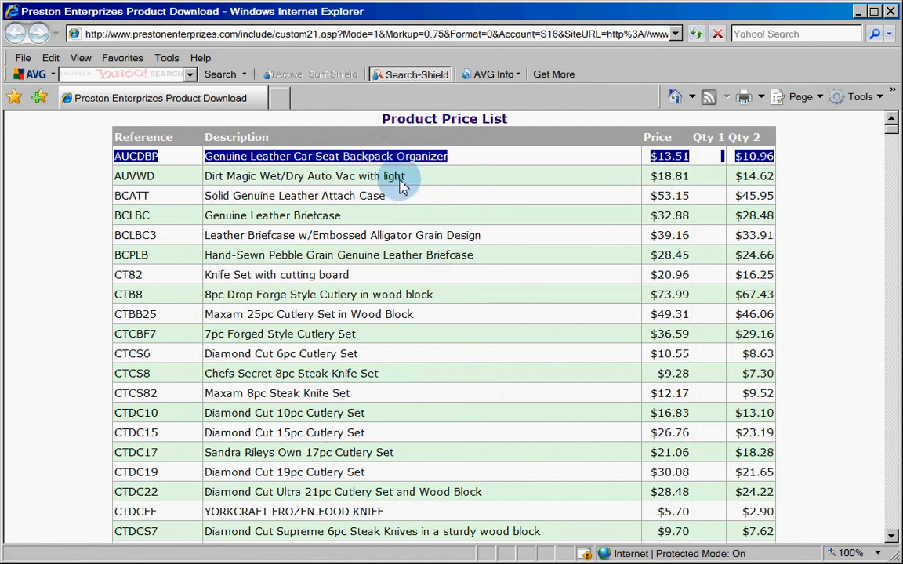
Hide the price list and choose AUCDBP - Genuine Leather Car Seat Backpack Organizer - $7.72 as the product
click(860, 14)
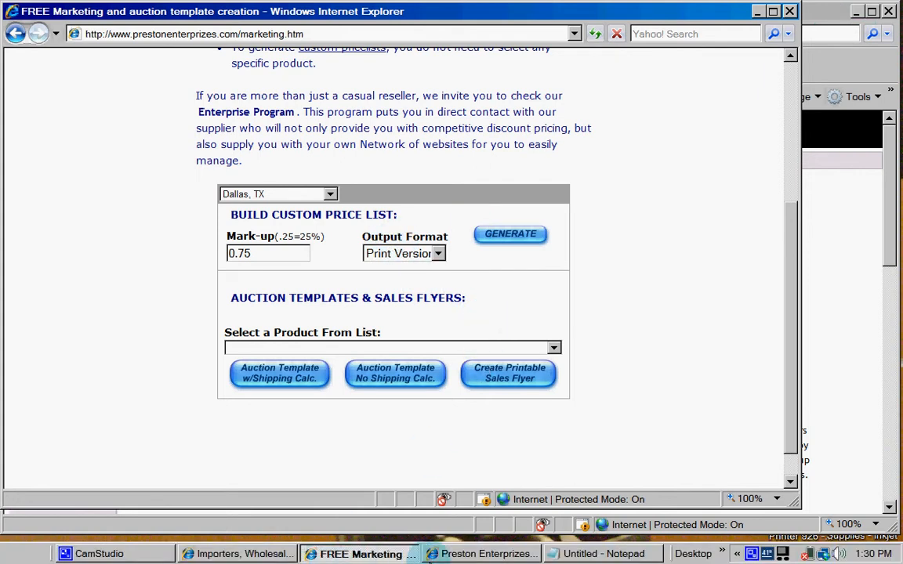
click(468, 555)
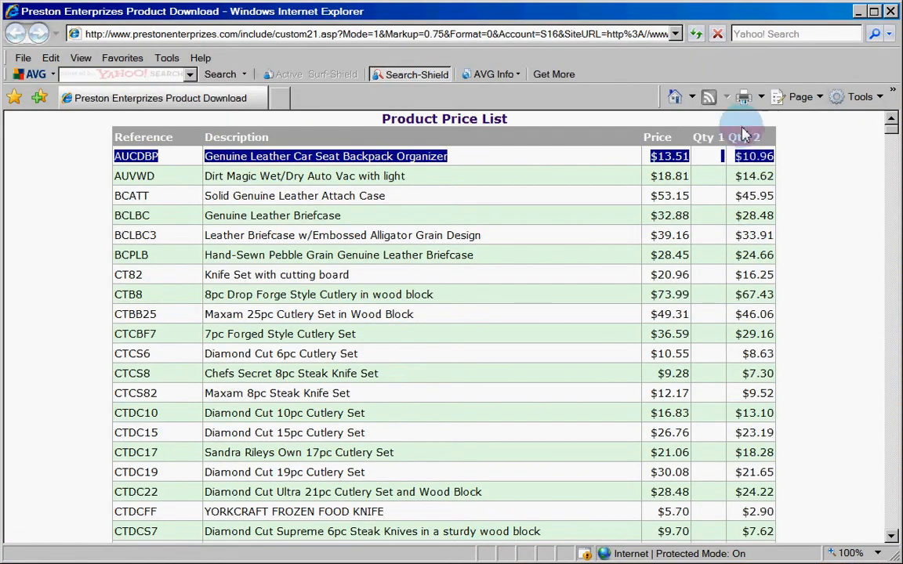
click(858, 14)
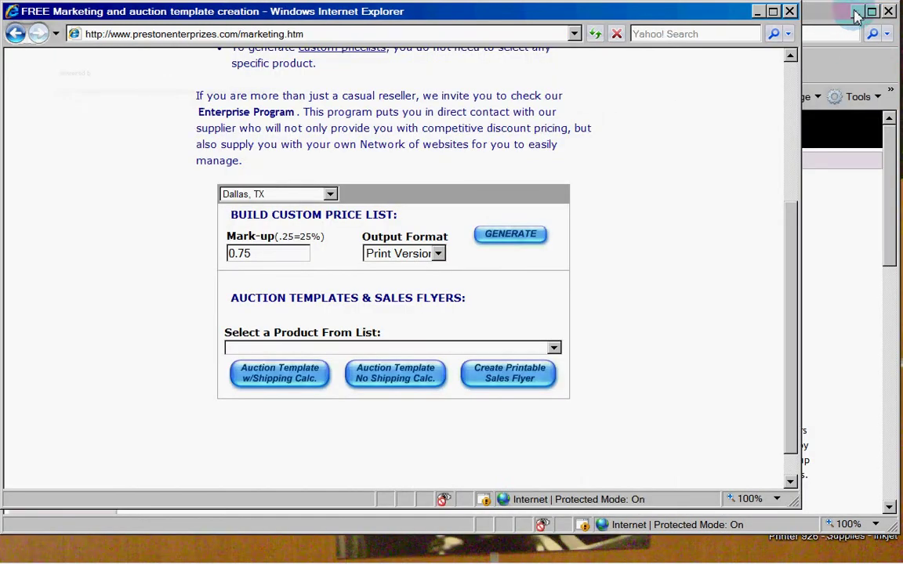
click(554, 345)
click(361, 17)
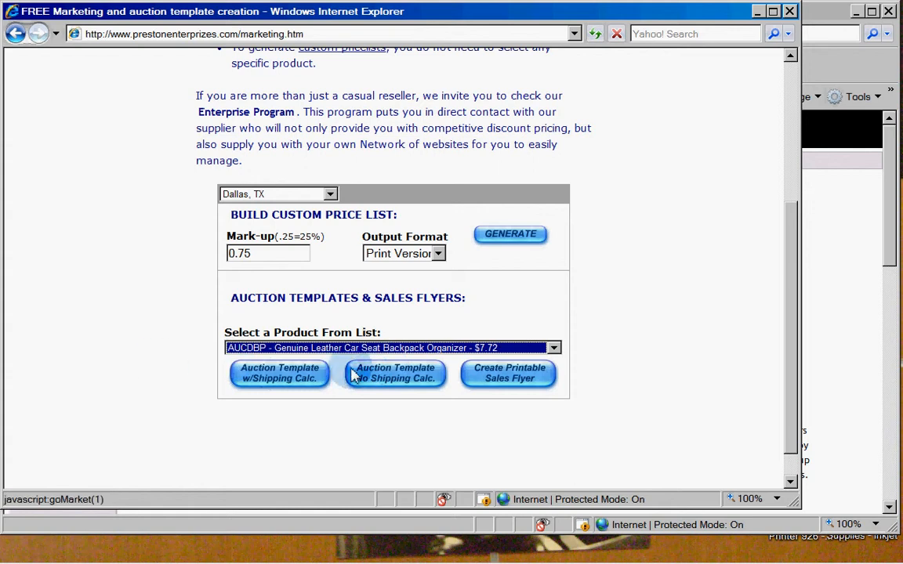
Generate the AUCDBP auction template without shipping calculation and preview its HTML
click(384, 373)
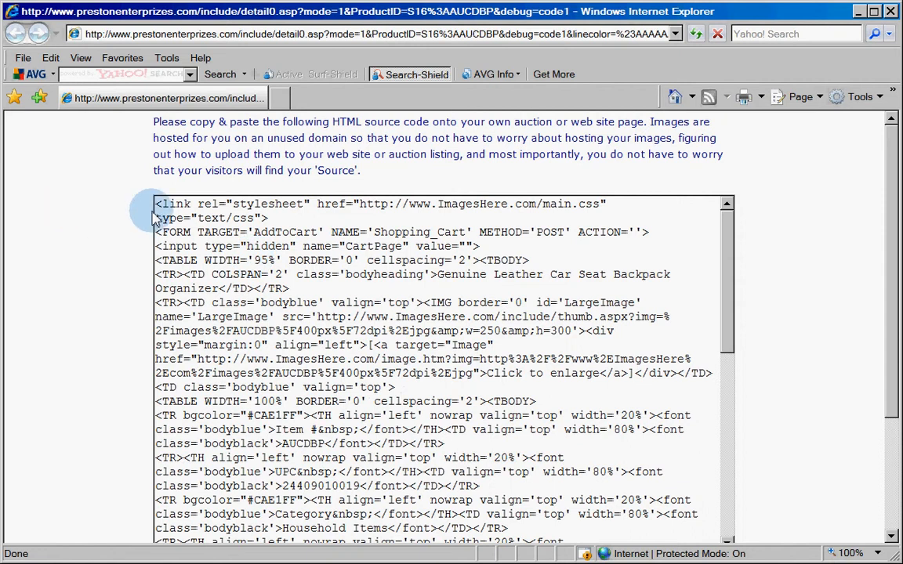
scroll(86, 290, down, 3)
scroll(86, 290, down, 3)
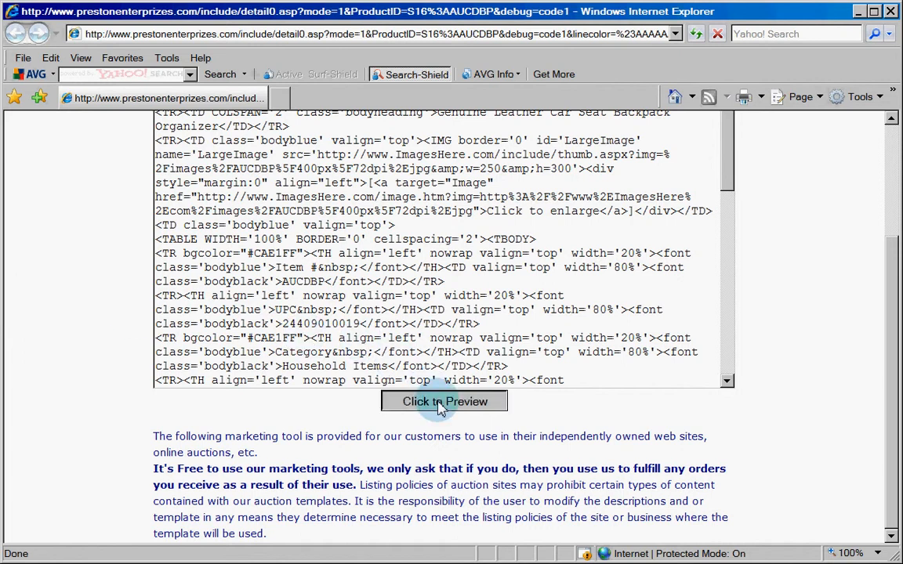
click(396, 416)
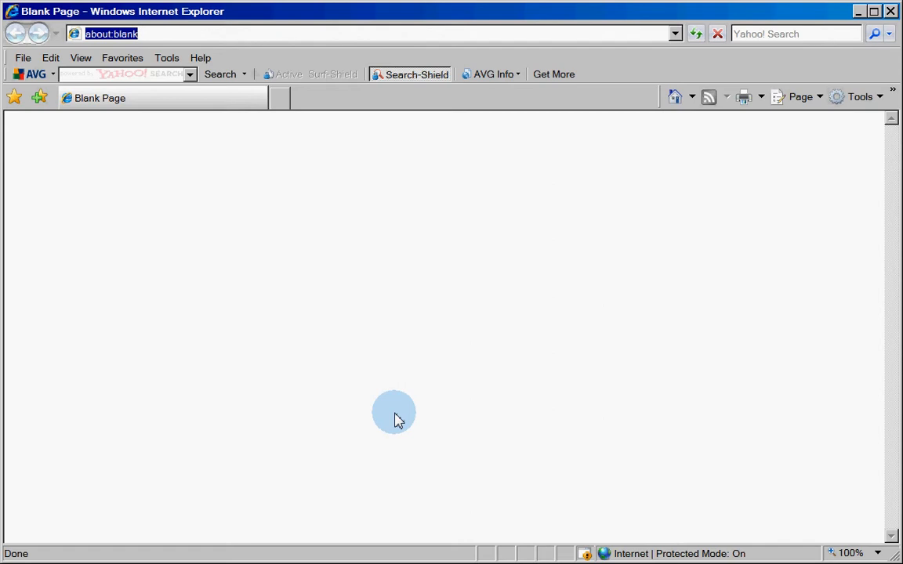
click(698, 34)
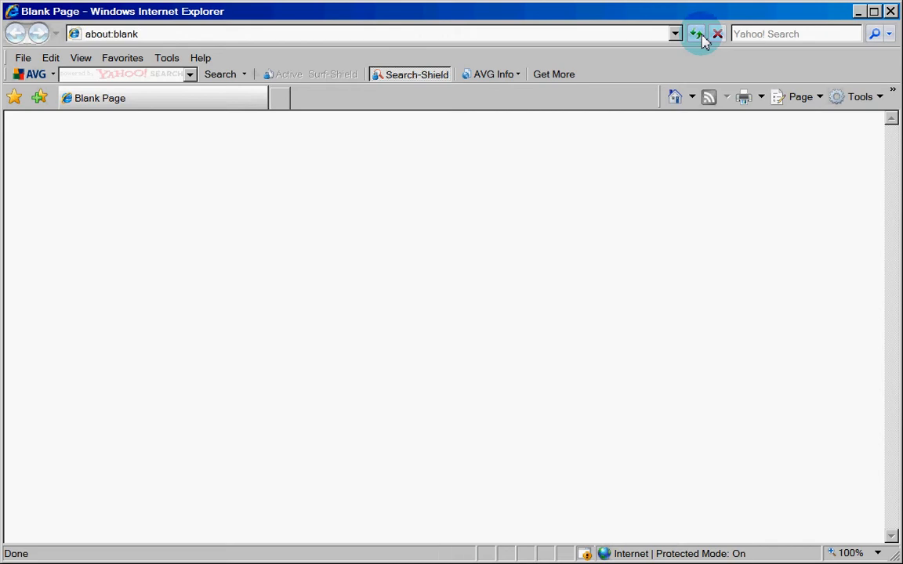
click(697, 34)
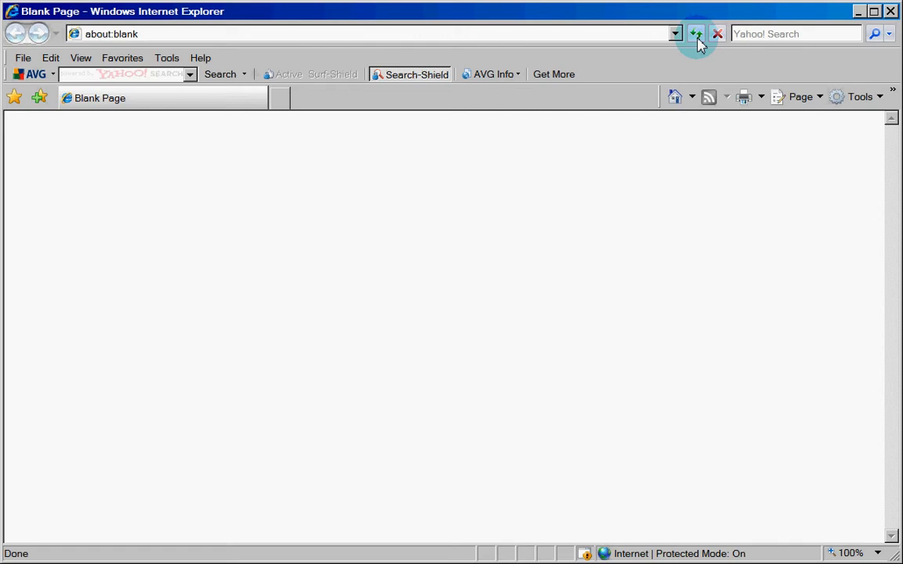
click(892, 11)
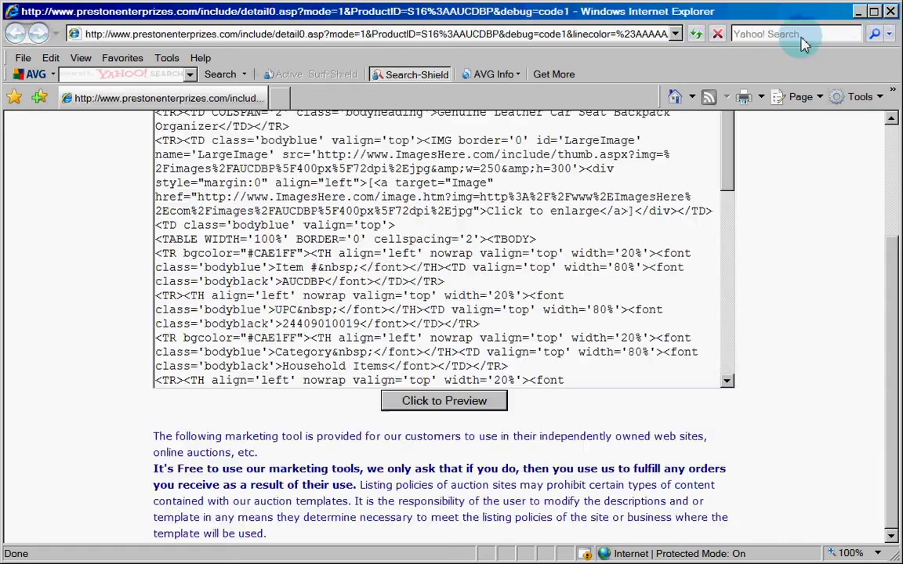
click(460, 404)
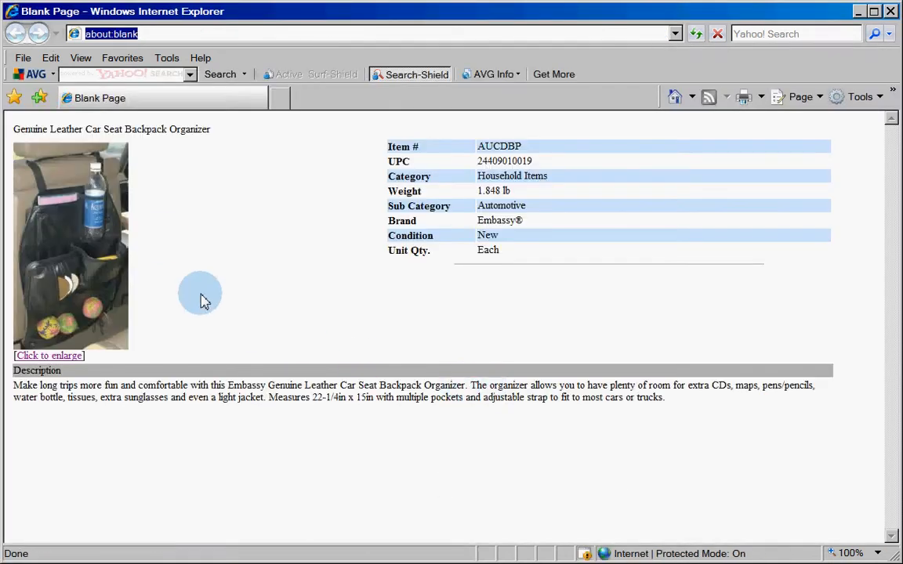
click(67, 358)
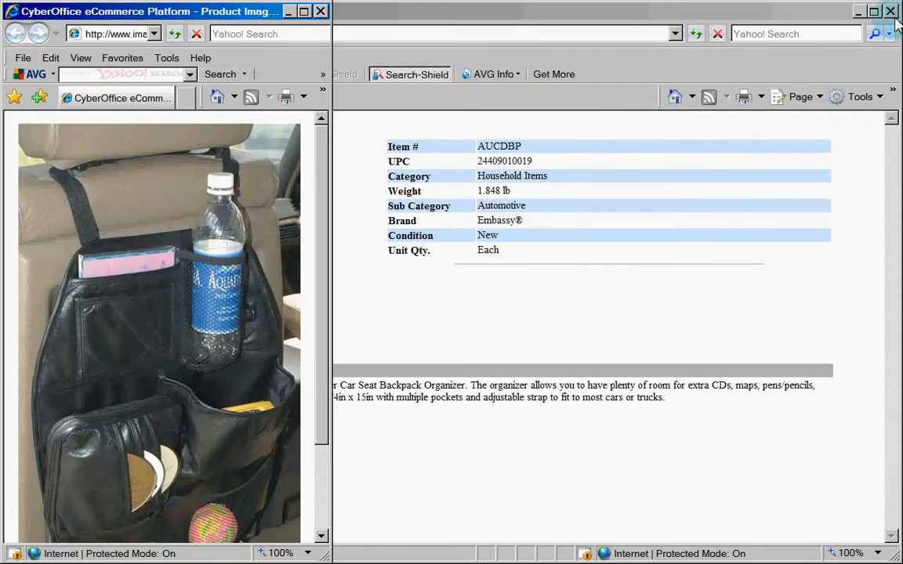
click(320, 12)
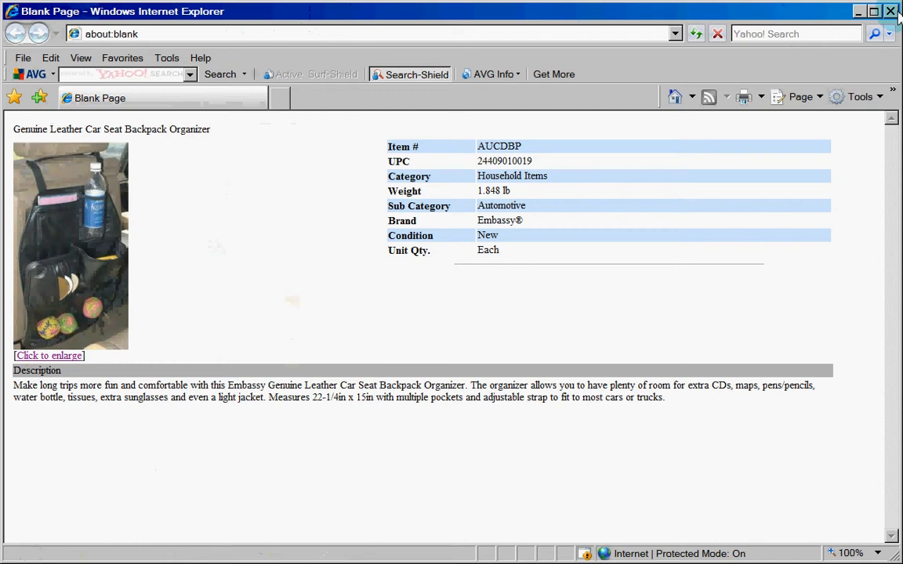
Copy the entire auction-template code to the clipboard and bring Notepad to the front
click(892, 10)
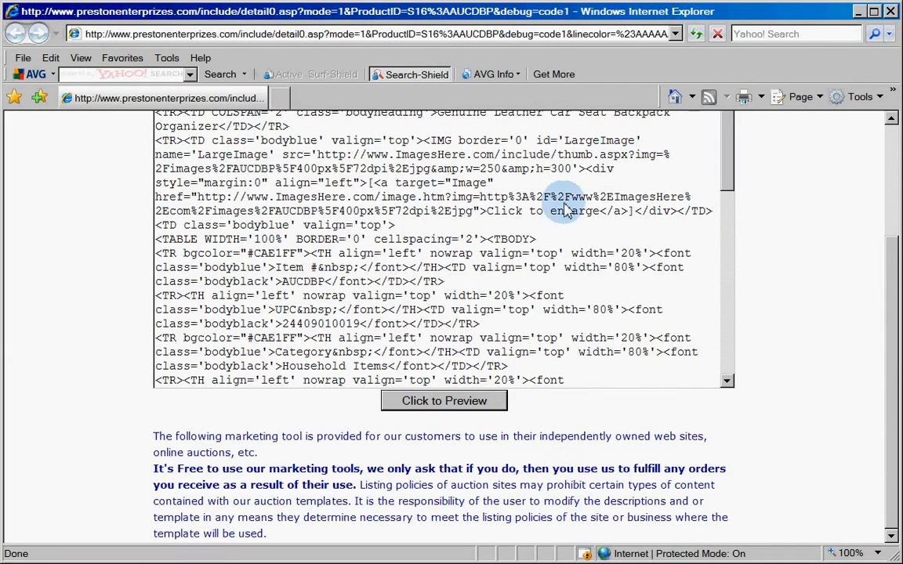
click(402, 207)
right_click(354, 267)
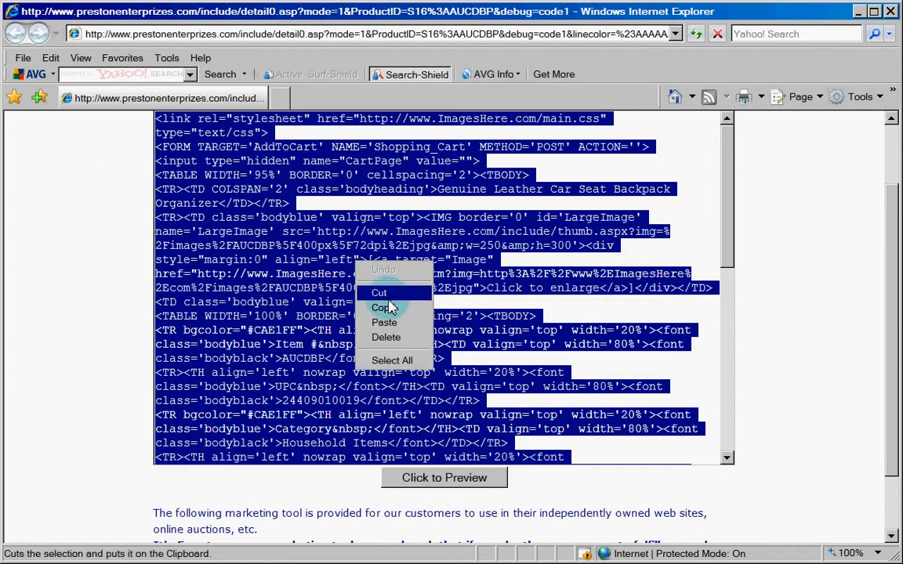
click(379, 306)
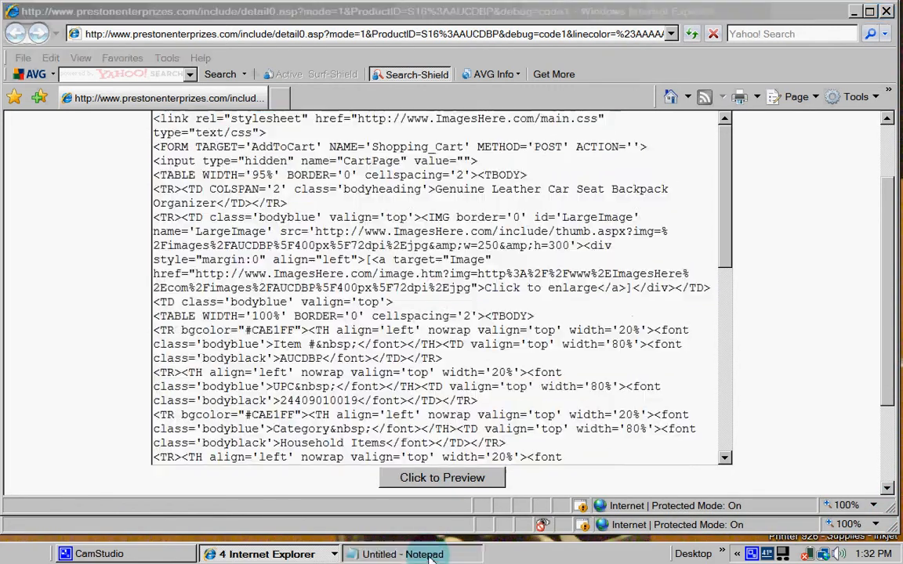
click(431, 558)
Paste the template HTML beneath the AUCDBP title-and-price line, add a blank line, and minimize Notepad
right_click(61, 115)
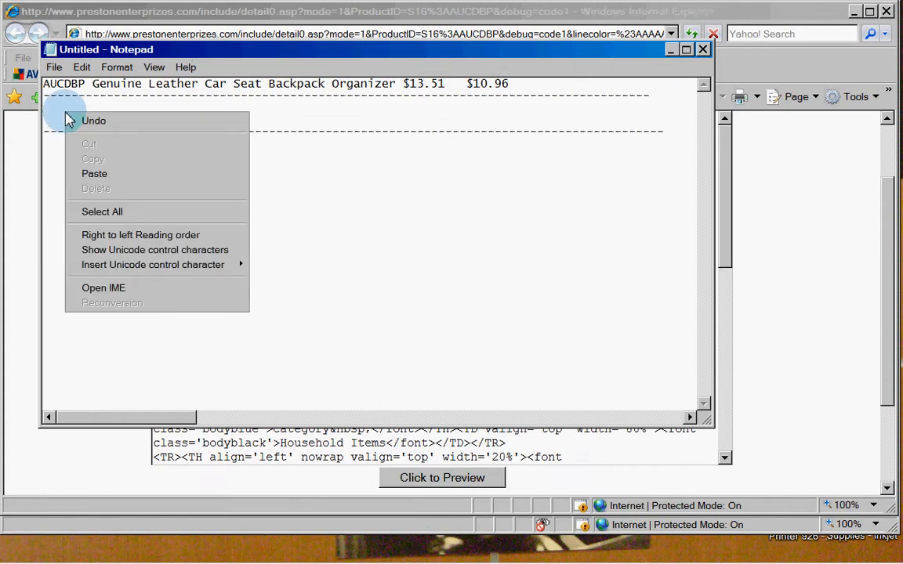
click(121, 177)
scroll(125, 180, up, 2)
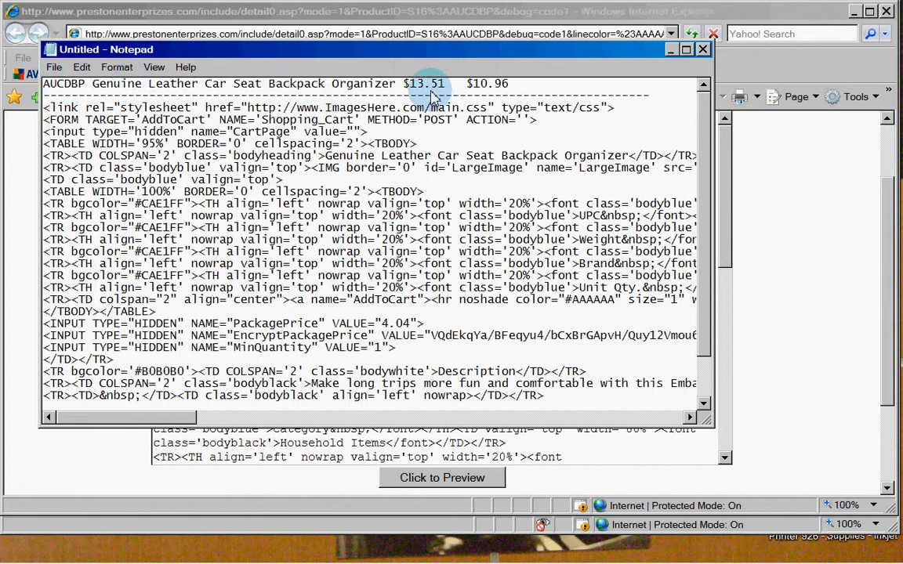
scroll(177, 219, down, 1)
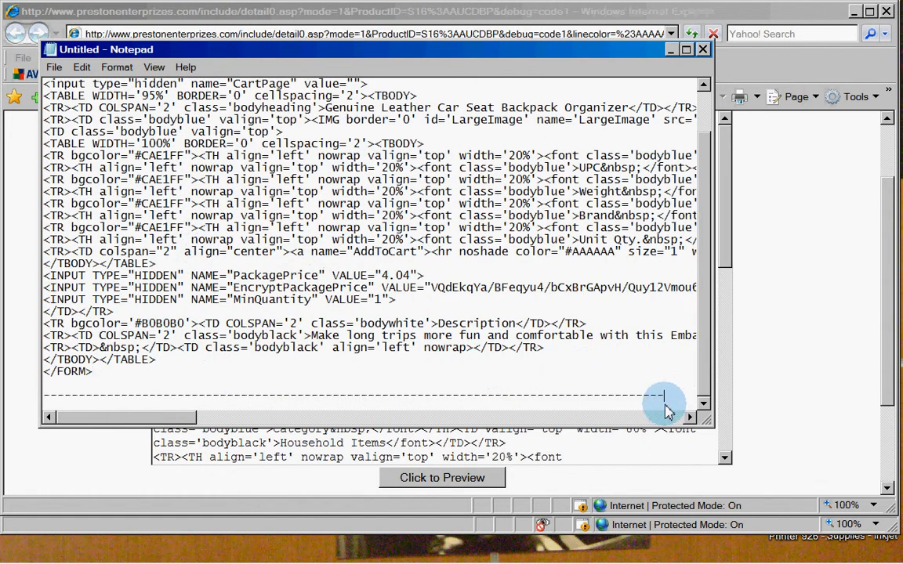
key(Return)
key(Return)
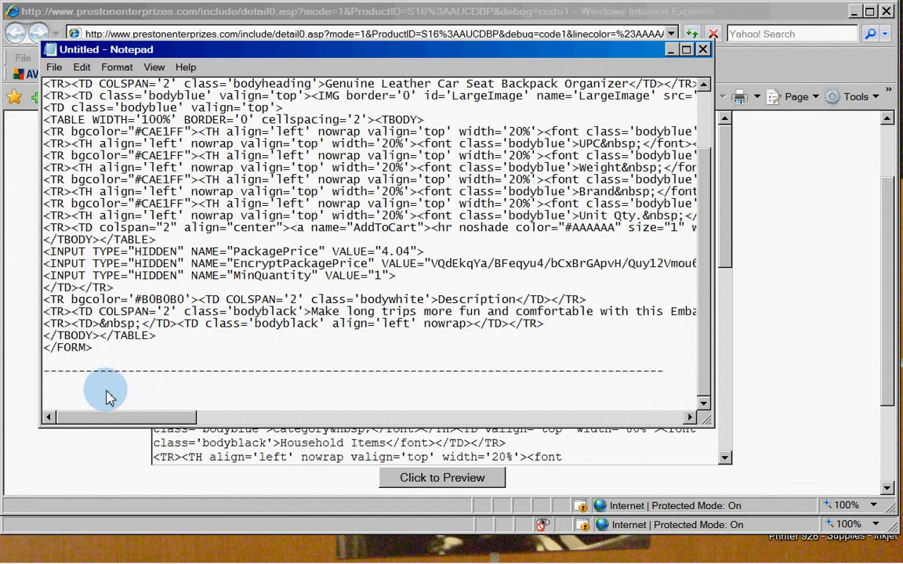
right_click(73, 383)
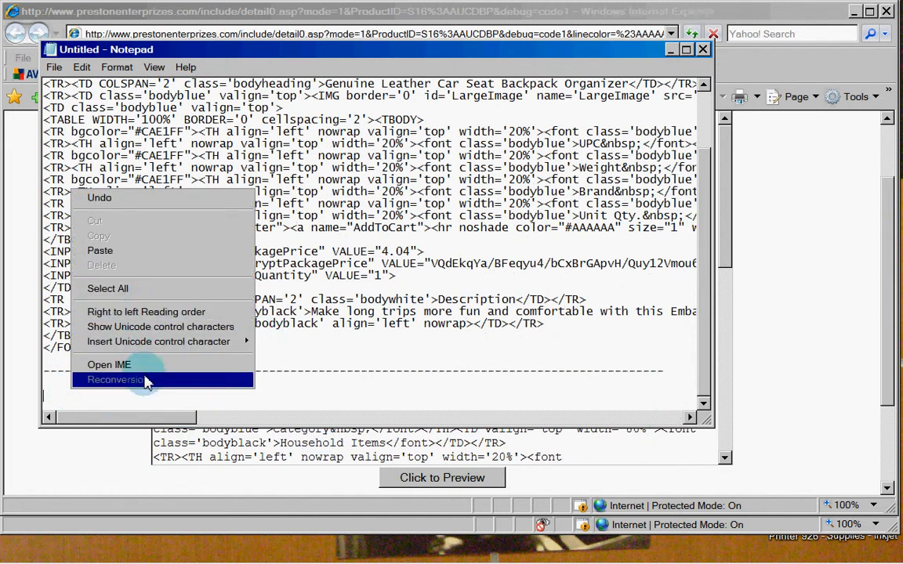
click(321, 384)
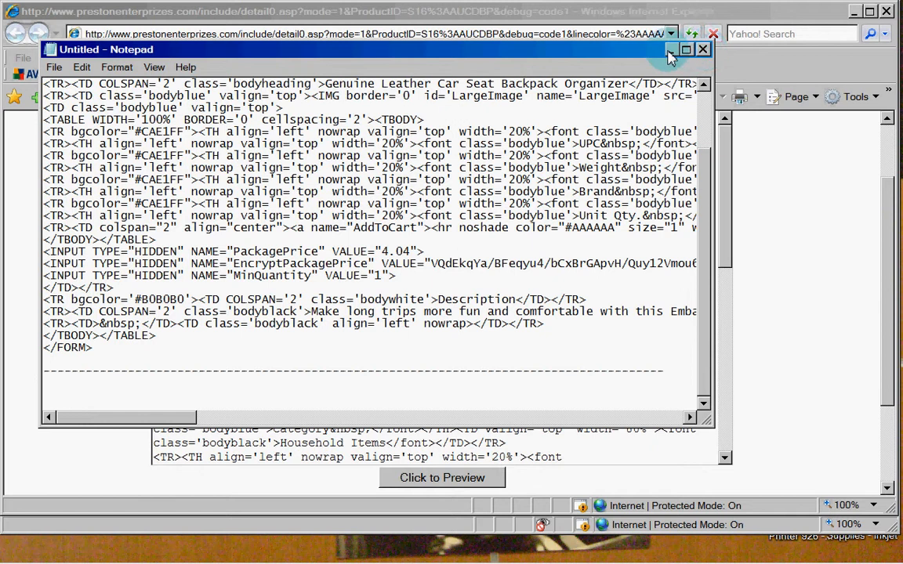
click(668, 50)
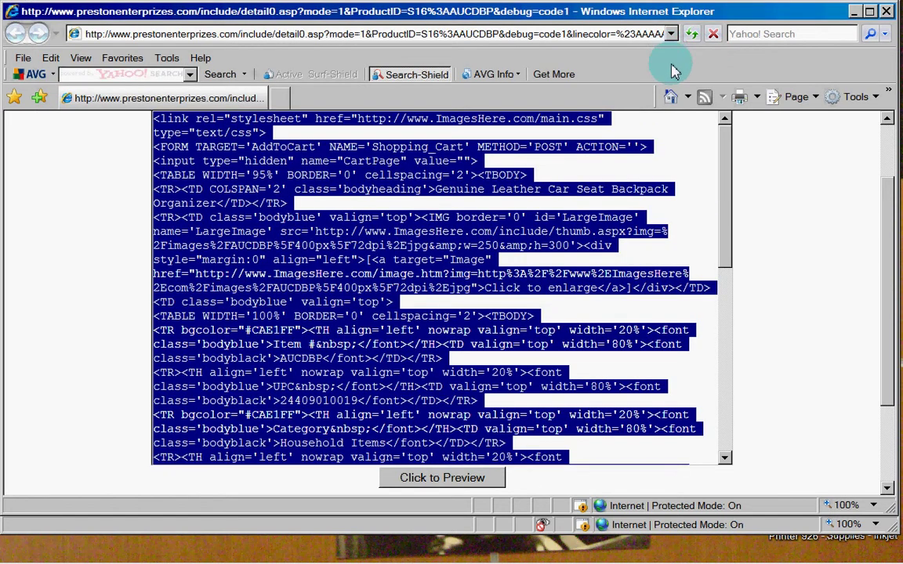
Close the template code window and review the product and location lists, keeping Dallas, TX
click(885, 12)
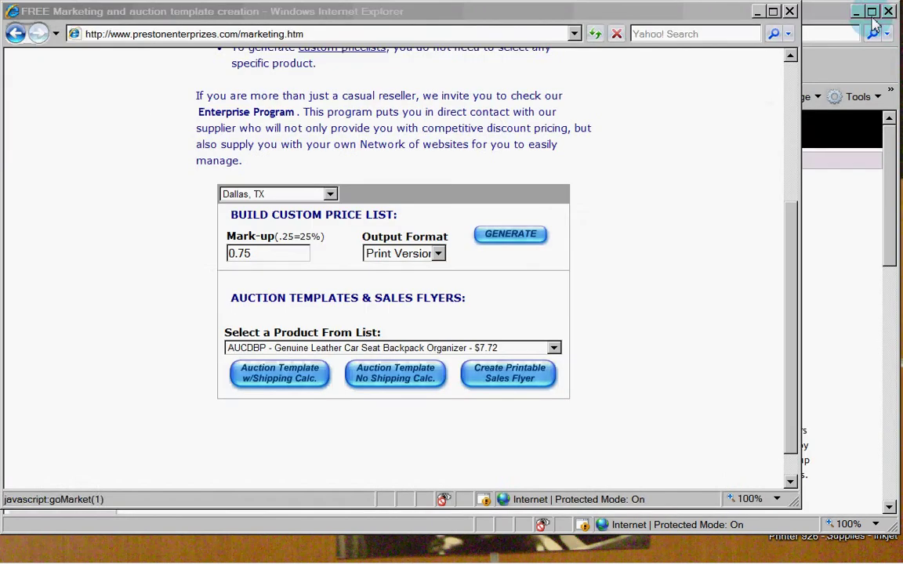
click(555, 348)
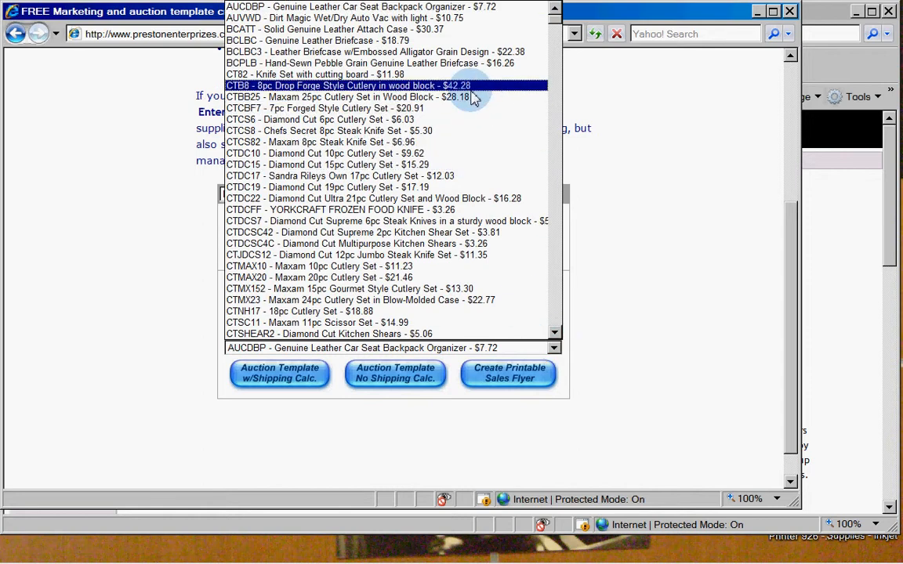
scroll(423, 200, down, 6)
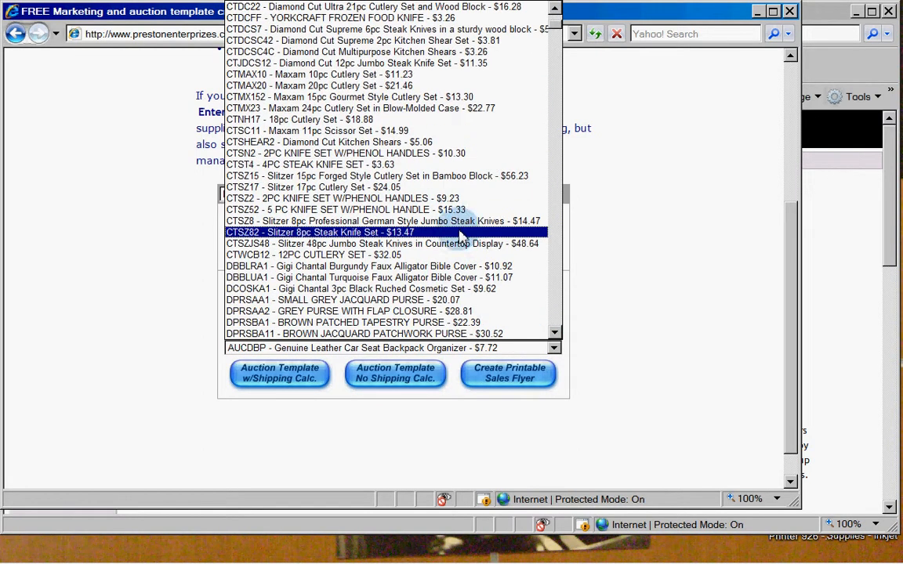
click(631, 208)
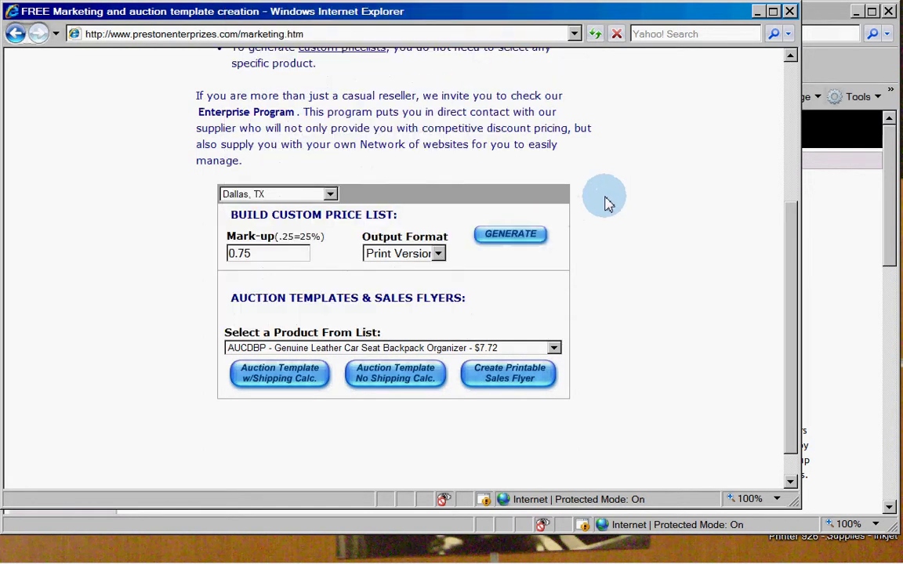
click(330, 195)
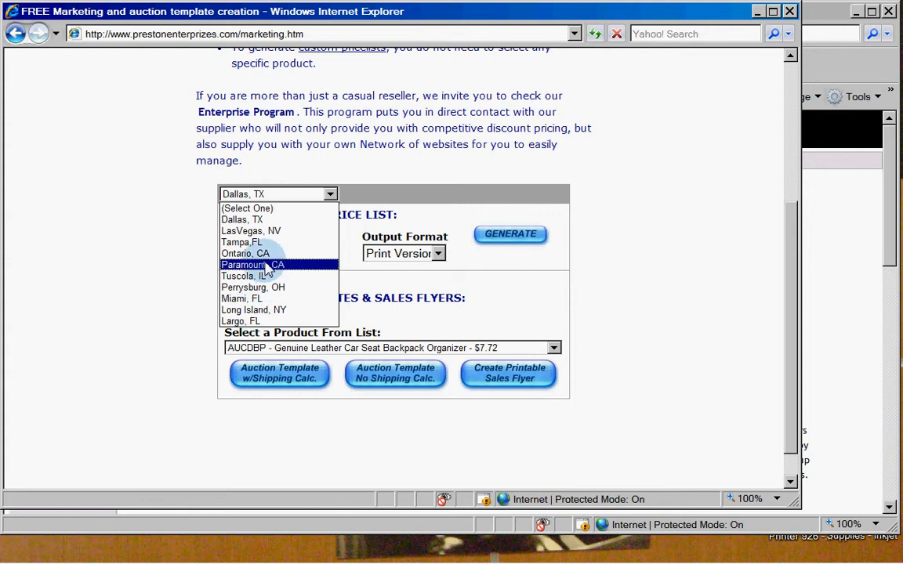
click(511, 287)
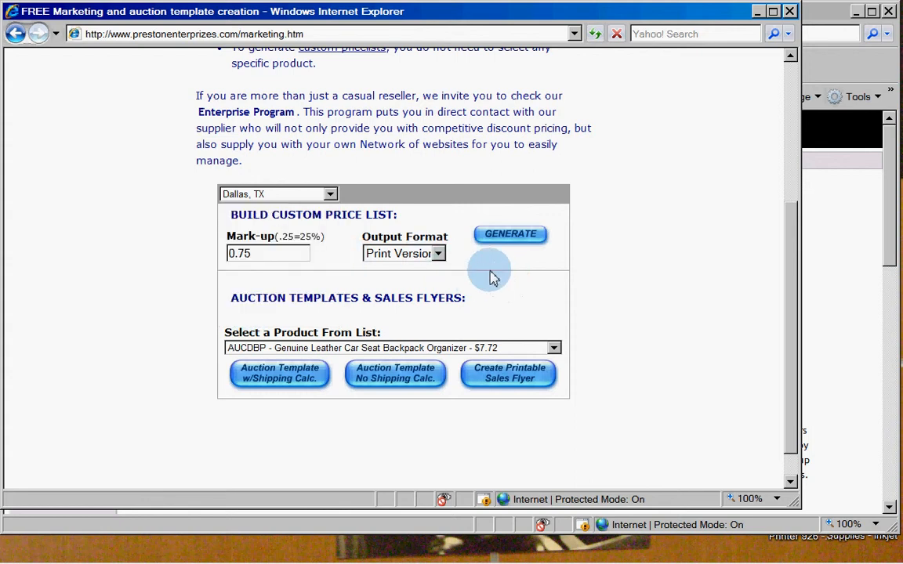
click(791, 12)
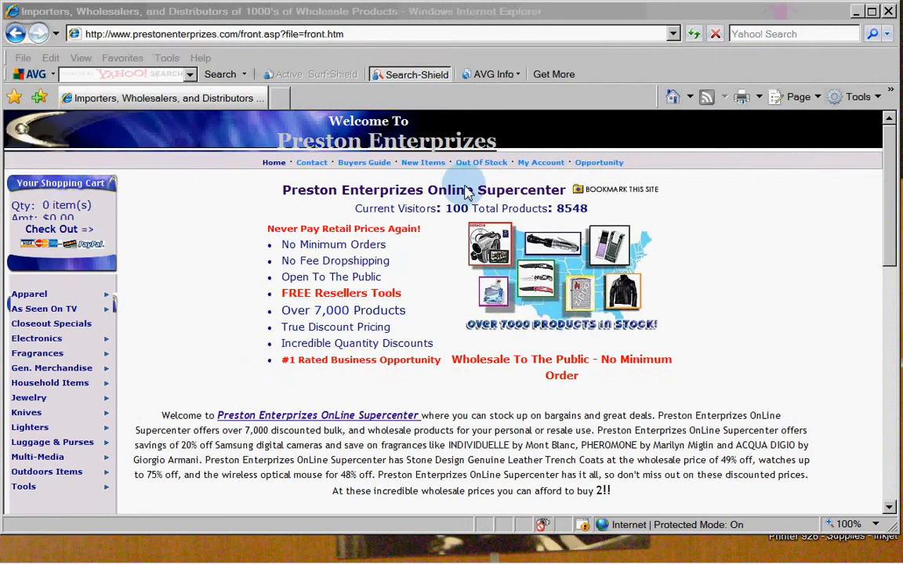